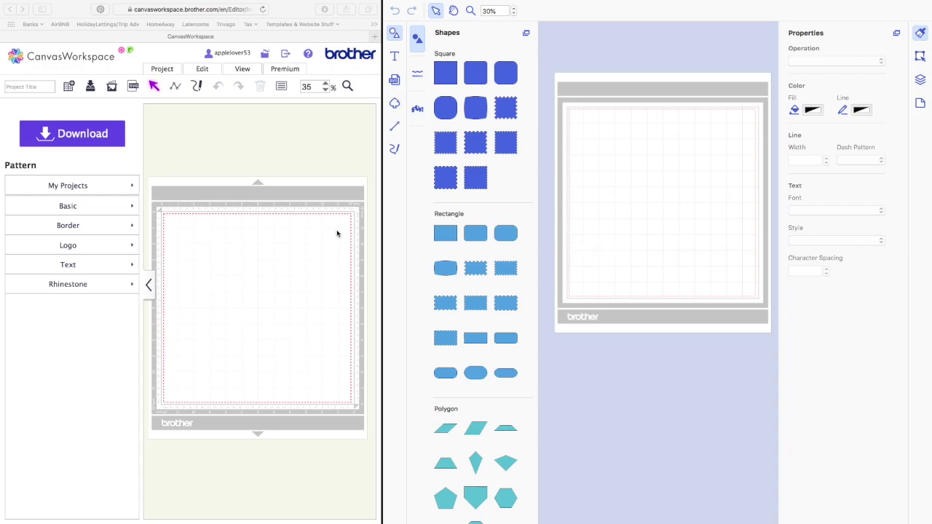
# Step: Add a scalloped square and an overlapping circle from the Basic patterns to the web mat
pyautogui.click(73, 205)
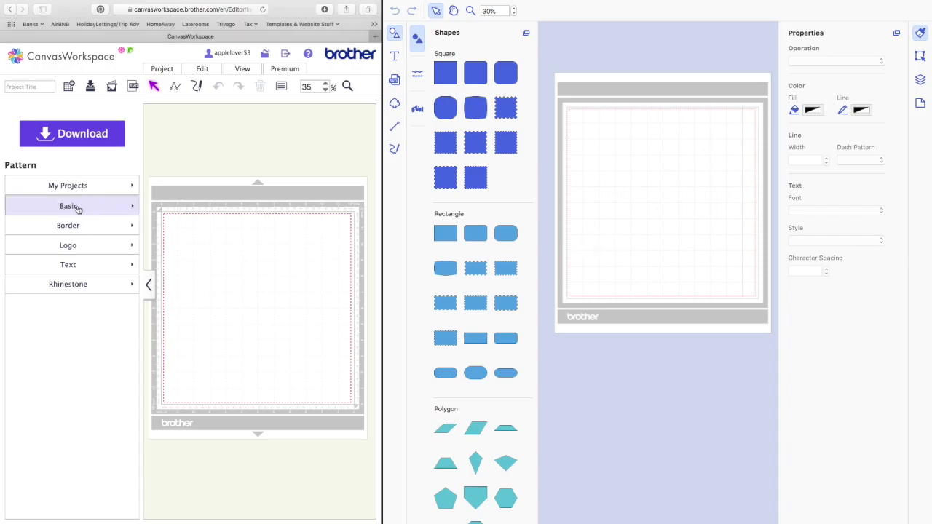
pyautogui.click(70, 210)
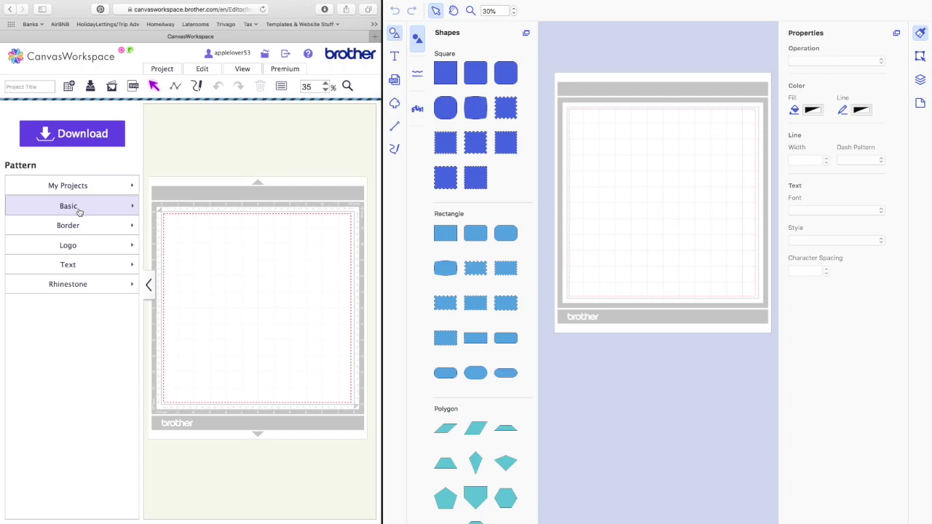
pyautogui.click(110, 214)
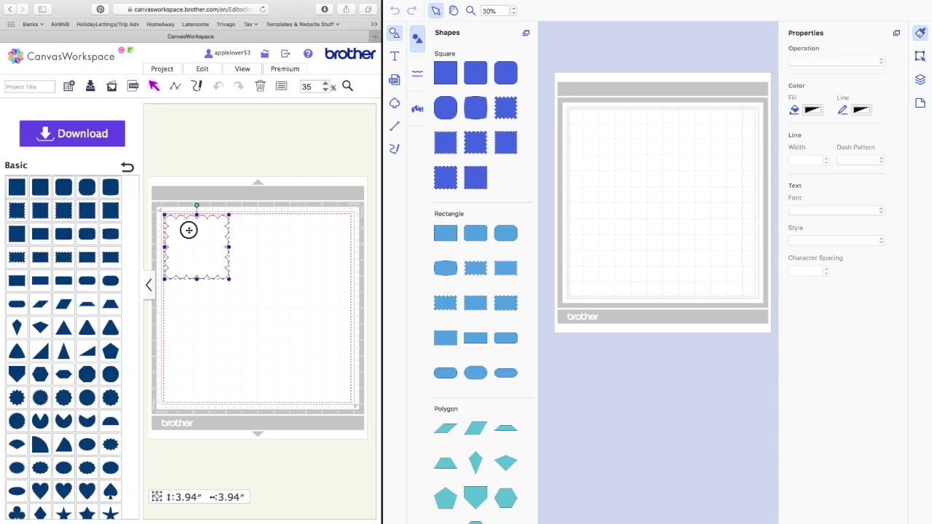
pyautogui.moveTo(187, 229); pyautogui.dragTo(248, 260)
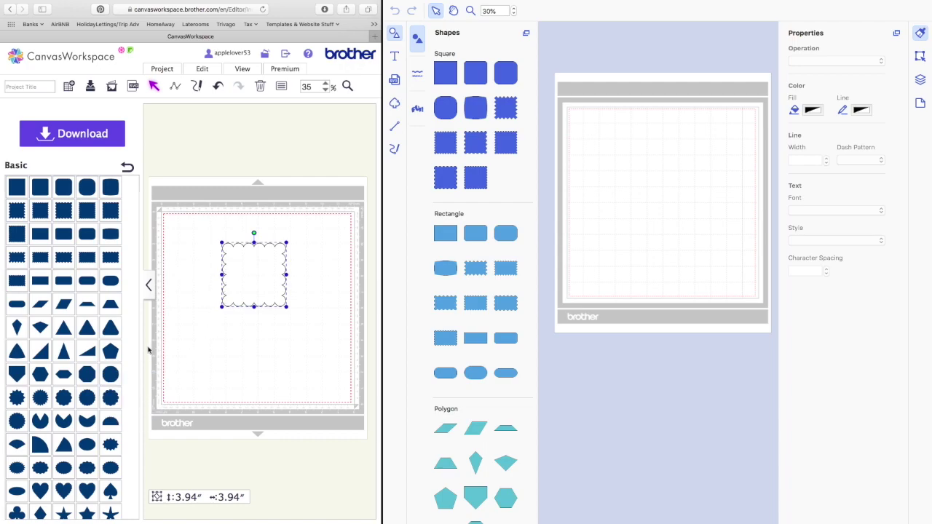
pyautogui.moveTo(115, 376); pyautogui.dragTo(283, 302)
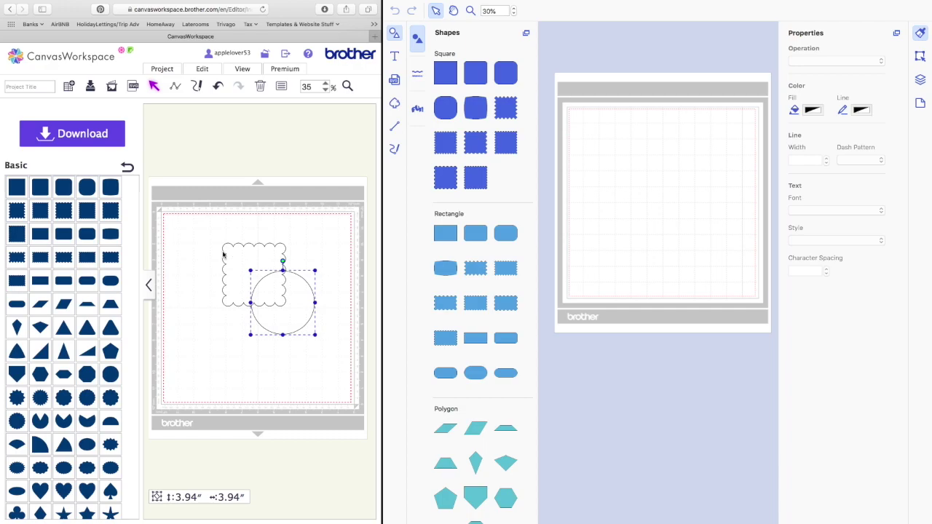
# Step: Weld the square and circle into one outline and nudge it slightly left
pyautogui.moveTo(202, 230); pyautogui.dragTo(333, 359)
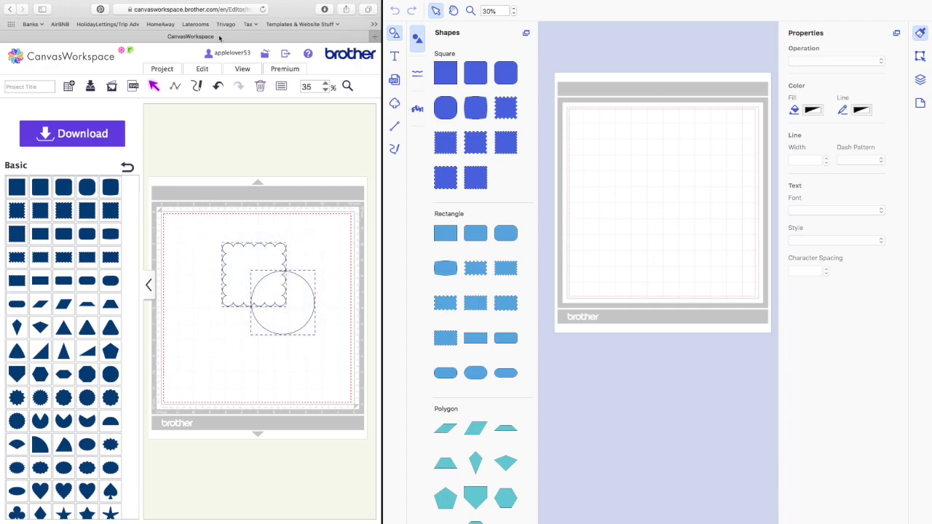
pyautogui.click(202, 73)
pyautogui.click(203, 252)
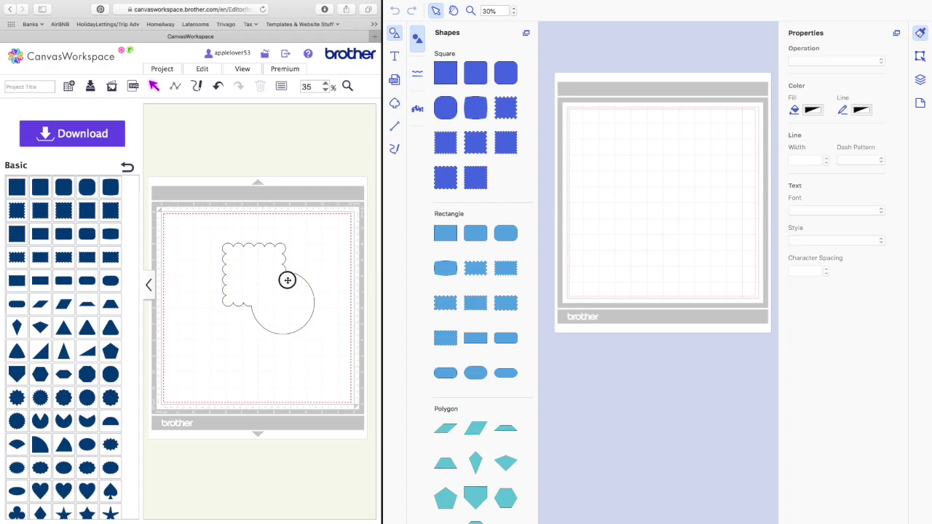
pyautogui.moveTo(288, 279); pyautogui.dragTo(263, 281)
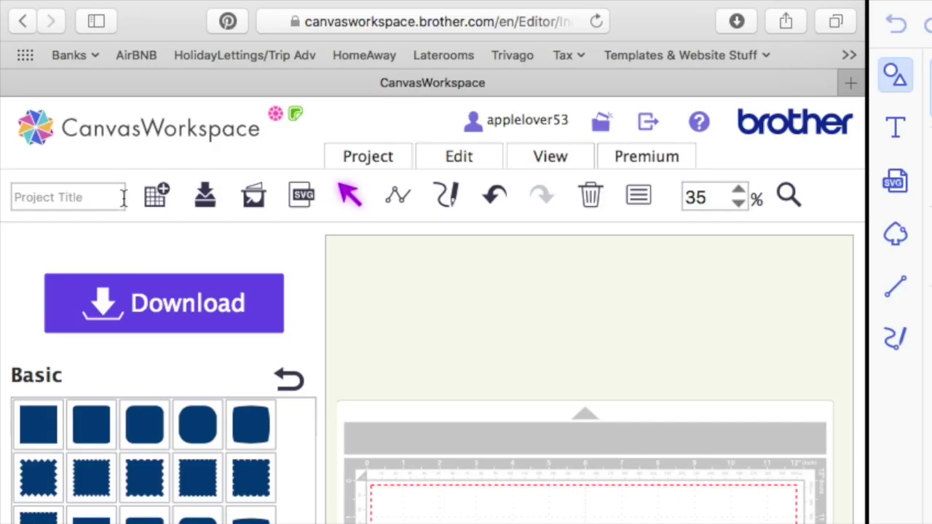
# Step: Click into the Project Title field, then go back from Basic to the Pattern category list
pyautogui.click(11, 87)
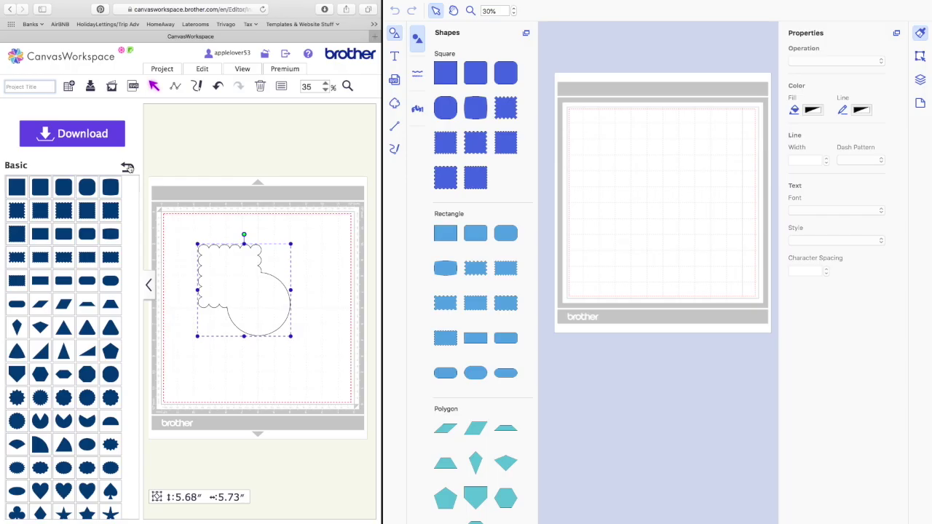
pyautogui.click(128, 166)
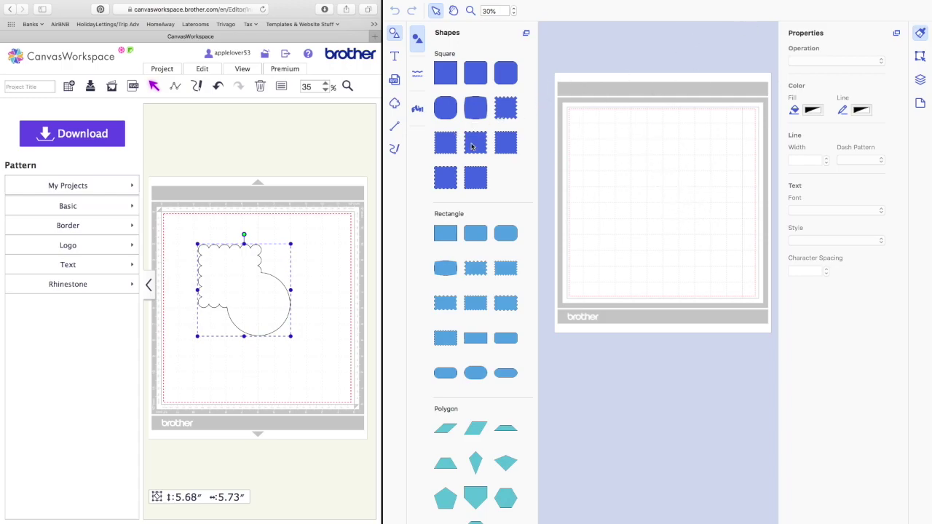
# Step: Place a scalloped square and a circle from the Shapes panel on the desktop mat
pyautogui.click(447, 179)
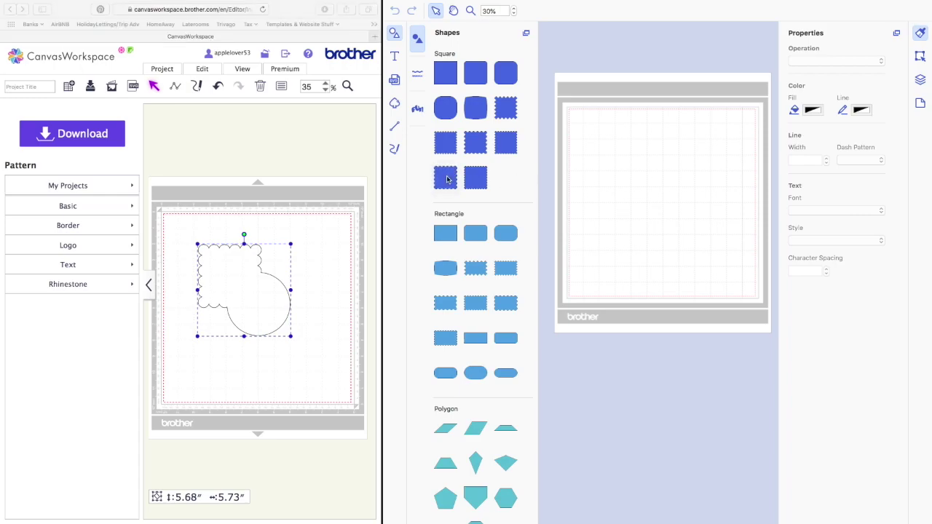
pyautogui.moveTo(445, 179); pyautogui.dragTo(628, 154)
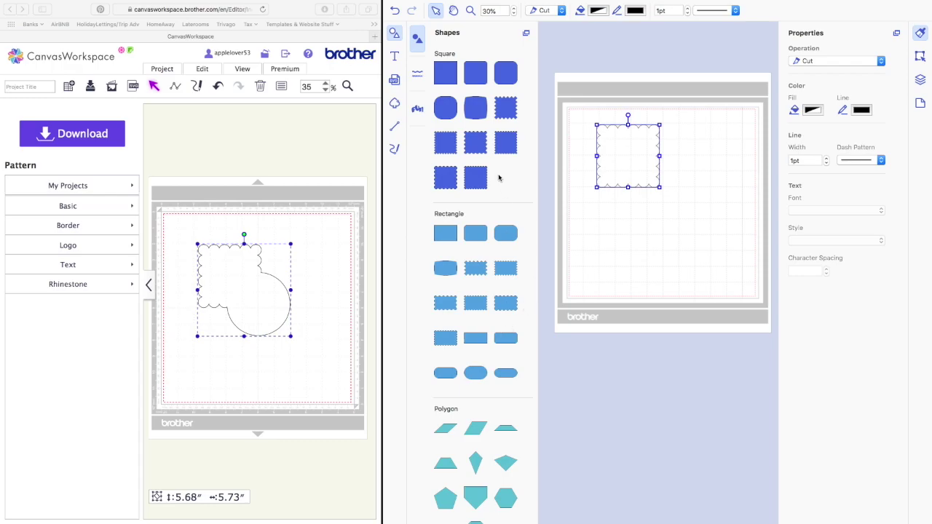
pyautogui.scroll(-3, 497, 175)
pyautogui.scroll(-8, 497, 175)
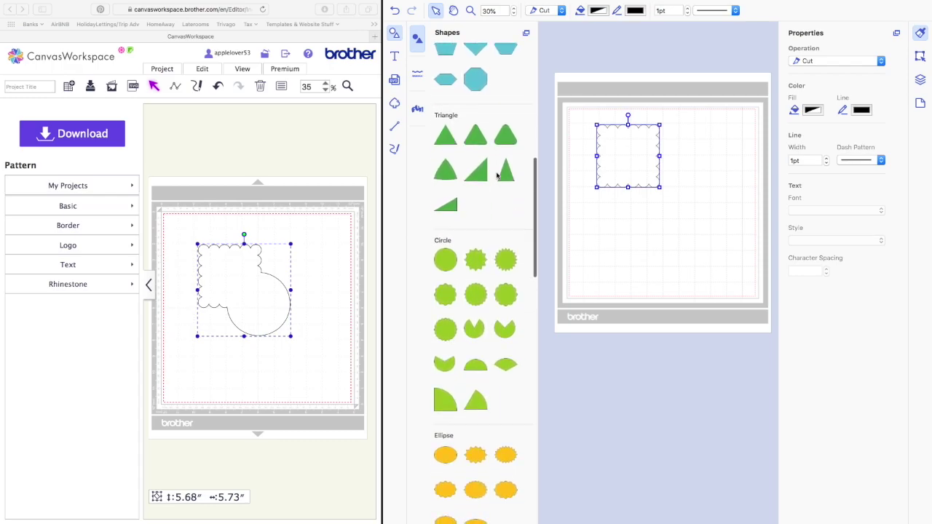
pyautogui.moveTo(447, 259); pyautogui.dragTo(674, 202)
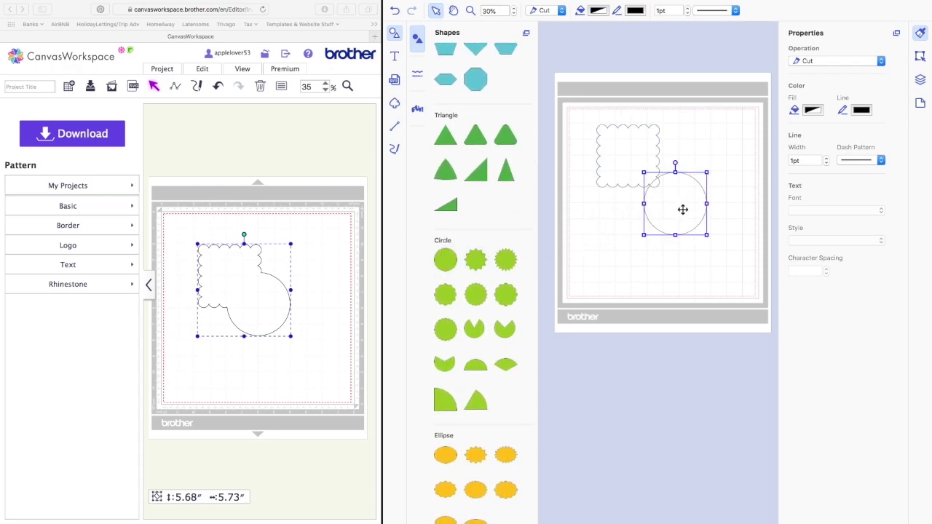
# Step: Weld both shapes into one 6.13" by 6.12" outline and move it down-right
pyautogui.moveTo(721, 248); pyautogui.dragTo(570, 115)
pyautogui.click(921, 58)
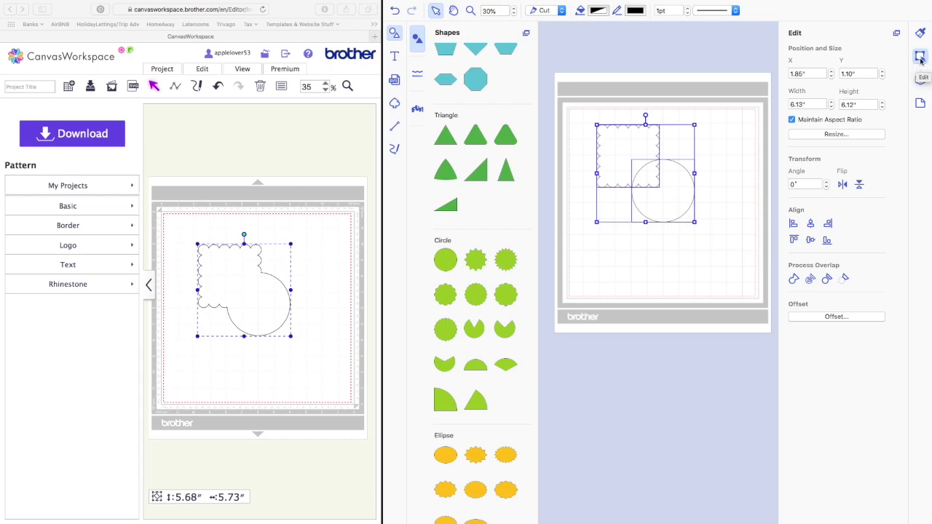
pyautogui.click(794, 279)
pyautogui.moveTo(658, 159); pyautogui.dragTo(666, 194)
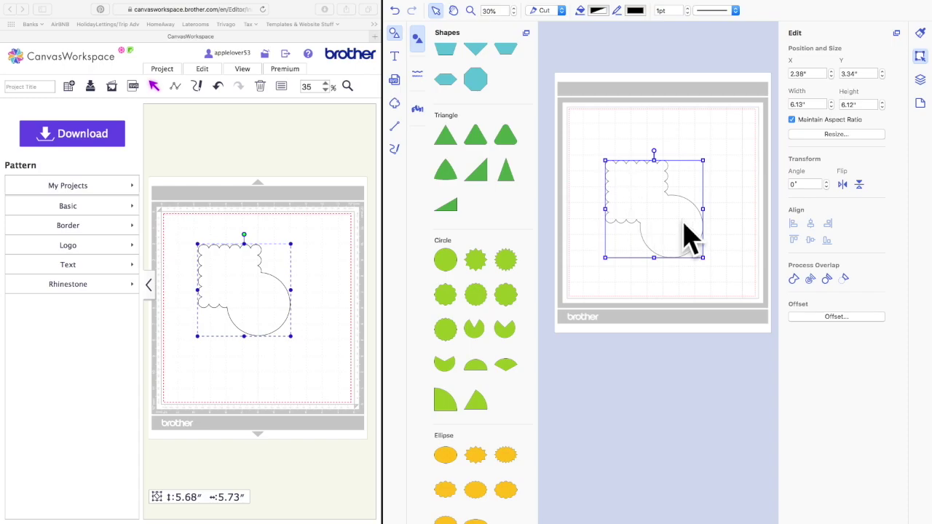
pyautogui.scroll(10, 520, 99)
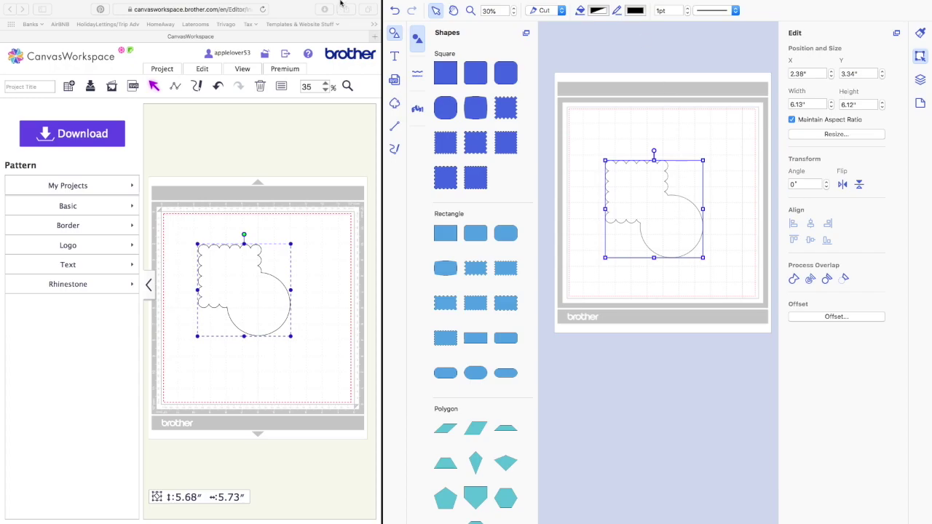
pyautogui.moveTo(239, 3)
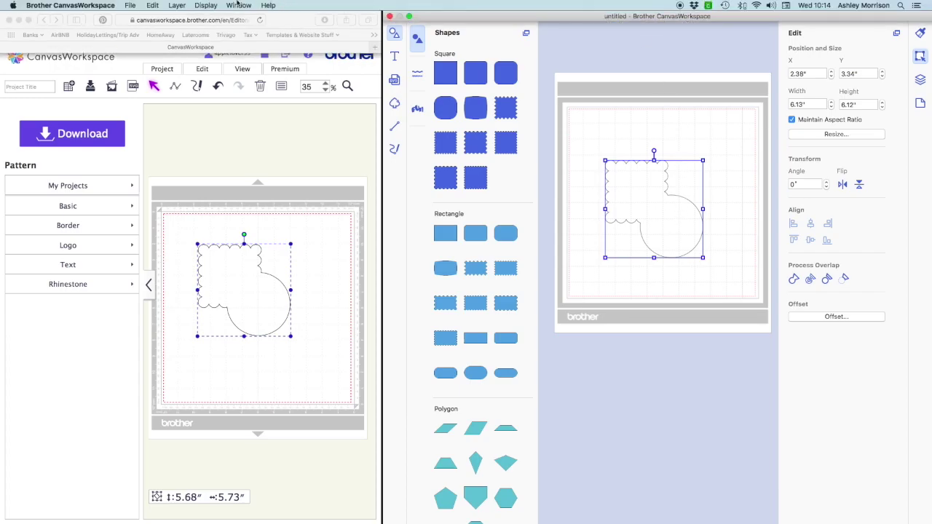
# Step: Save the project as 'test' in the Desktop folder
pyautogui.click(131, 7)
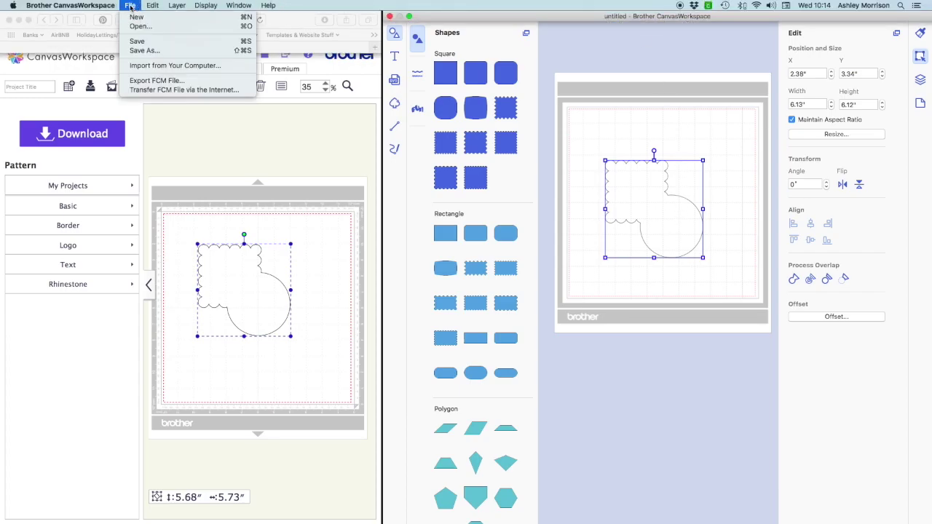
pyautogui.click(141, 42)
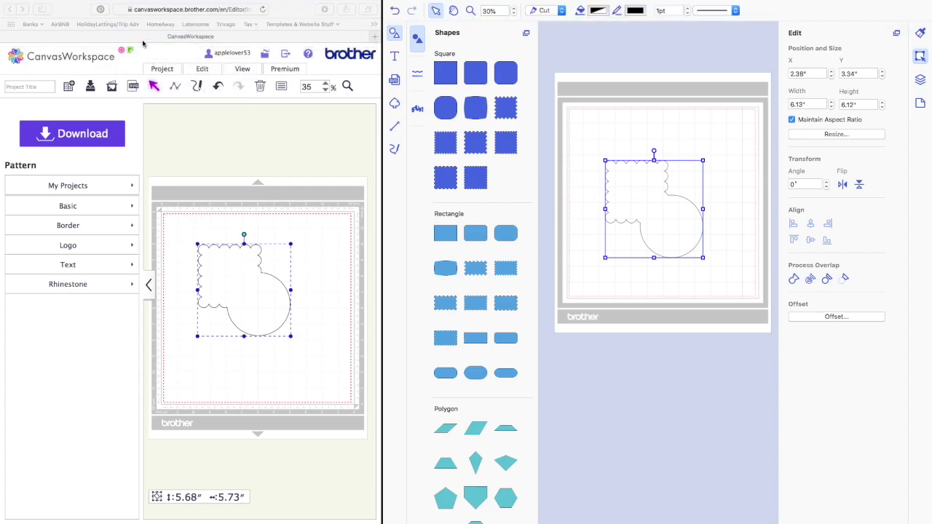
pyautogui.moveTo(469, 117); pyautogui.dragTo(475, 175)
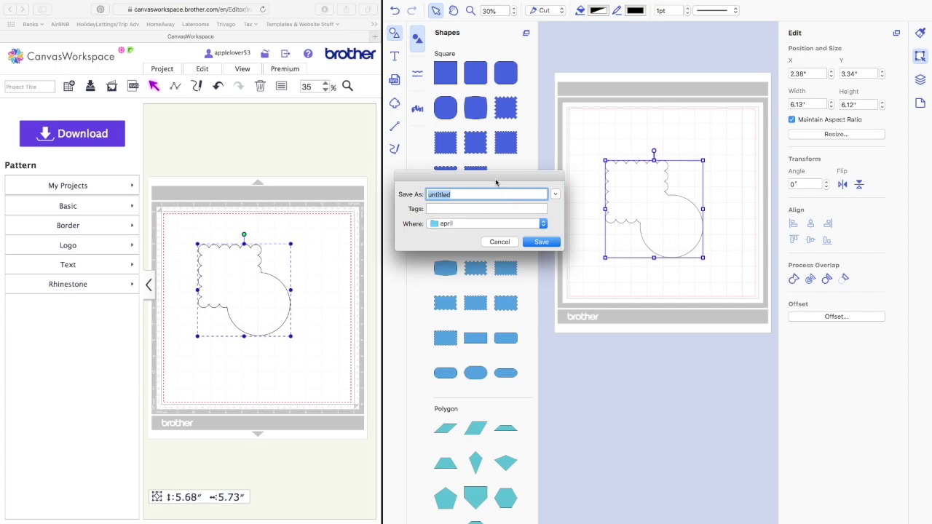
pyautogui.moveTo(496, 182); pyautogui.dragTo(487, 142)
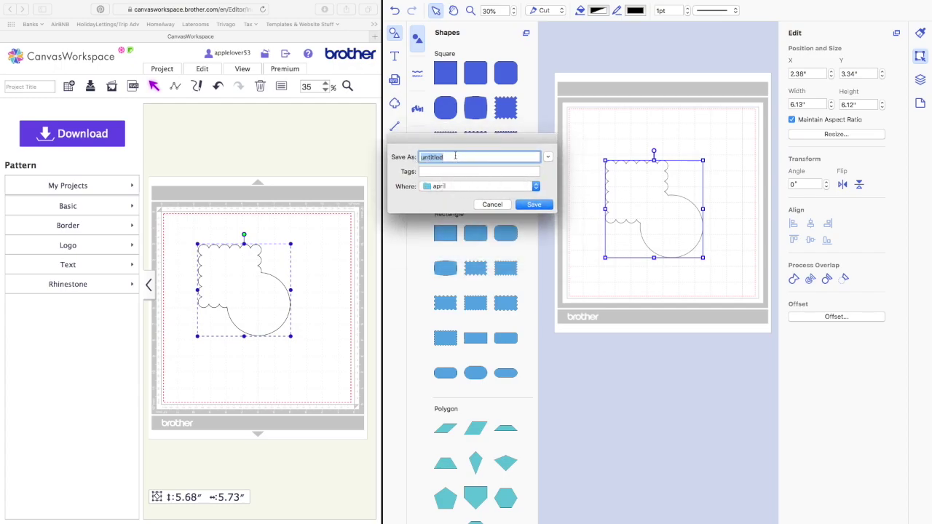
pyautogui.write('test')
pyautogui.click(535, 187)
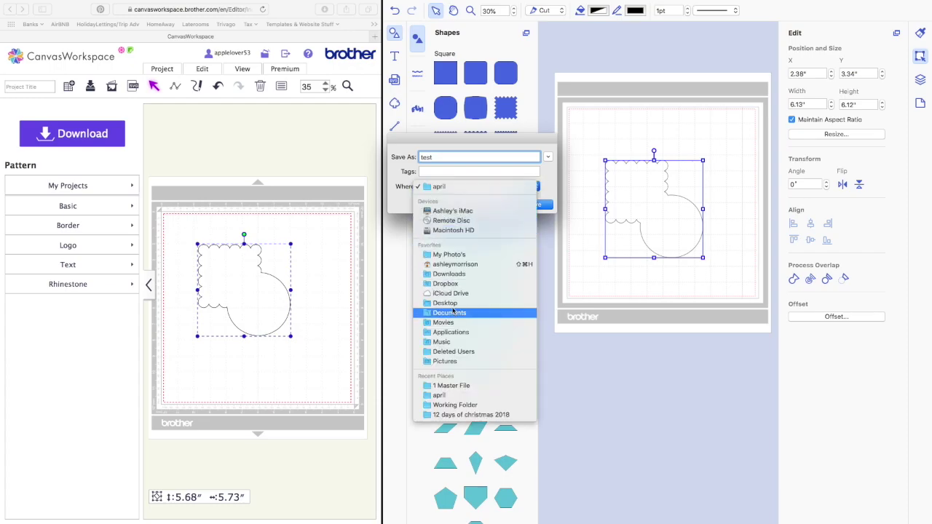
pyautogui.click(448, 303)
pyautogui.click(535, 205)
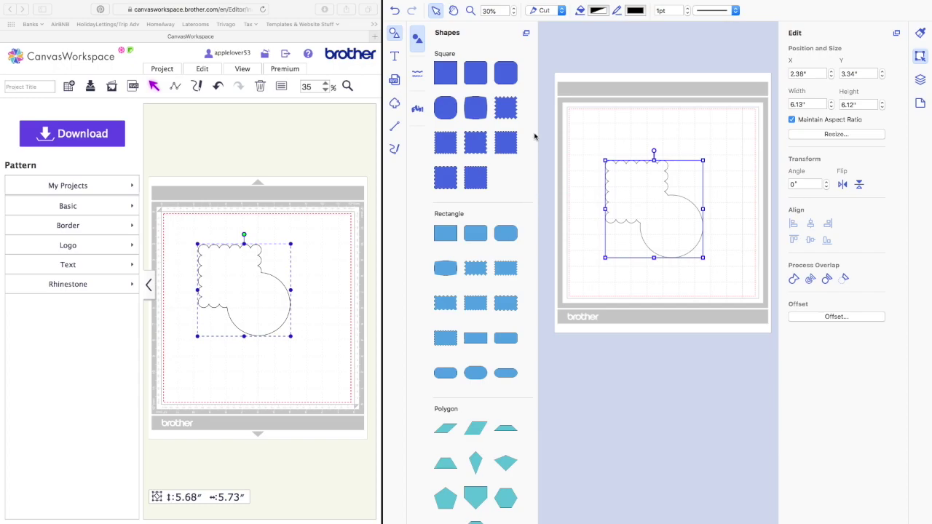
pyautogui.moveTo(613, 3)
pyautogui.hotkey('ctrl', 'Left')
# Step: Move the test.cwprj icon from the top-right corner to the centre of the desktop
pyautogui.moveTo(910, 26); pyautogui.dragTo(558, 172)
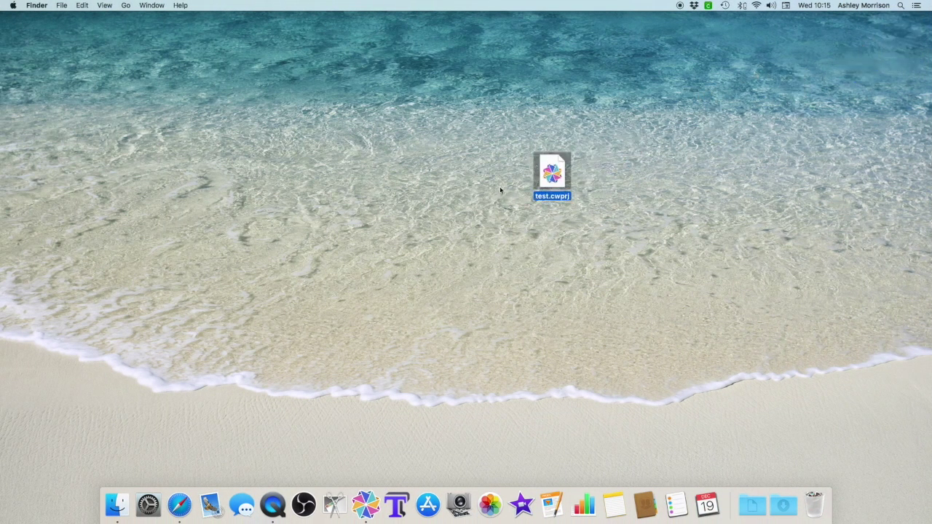
pyautogui.click(599, 211)
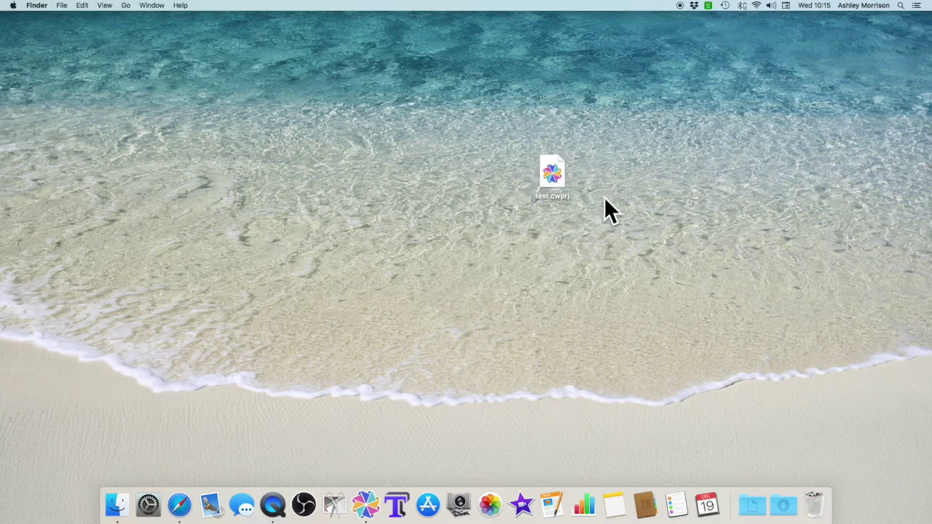
pyautogui.click(552, 196)
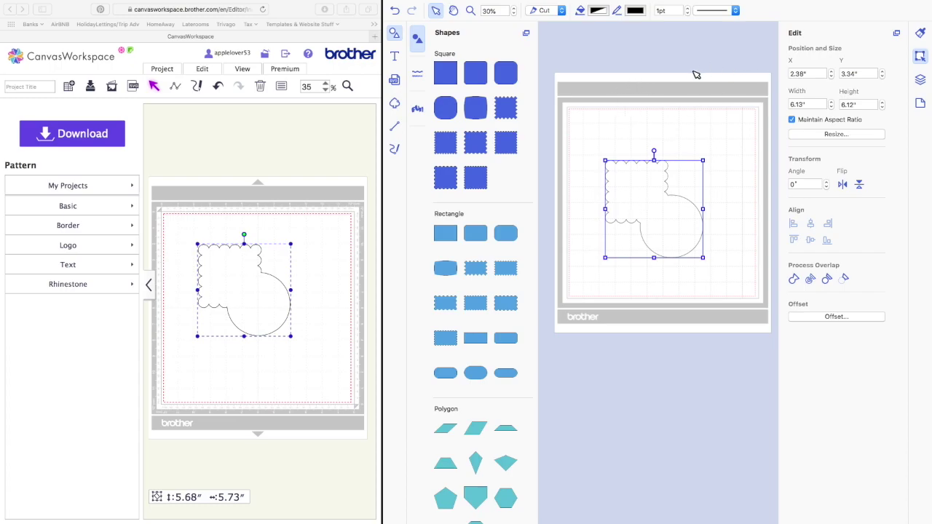
# Step: Transfer the design as an FCM file via the Internet and acknowledge the ready-to-download notice
pyautogui.moveTo(346, 3)
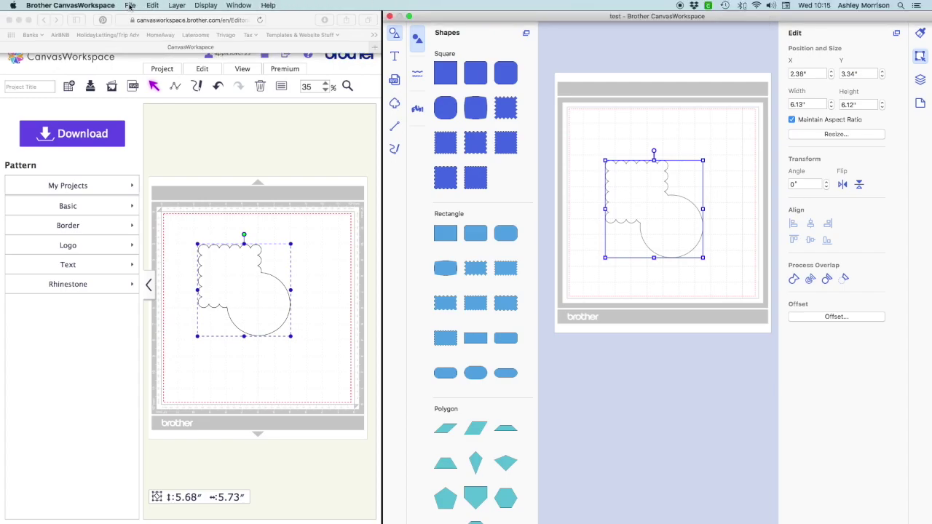
pyautogui.click(130, 6)
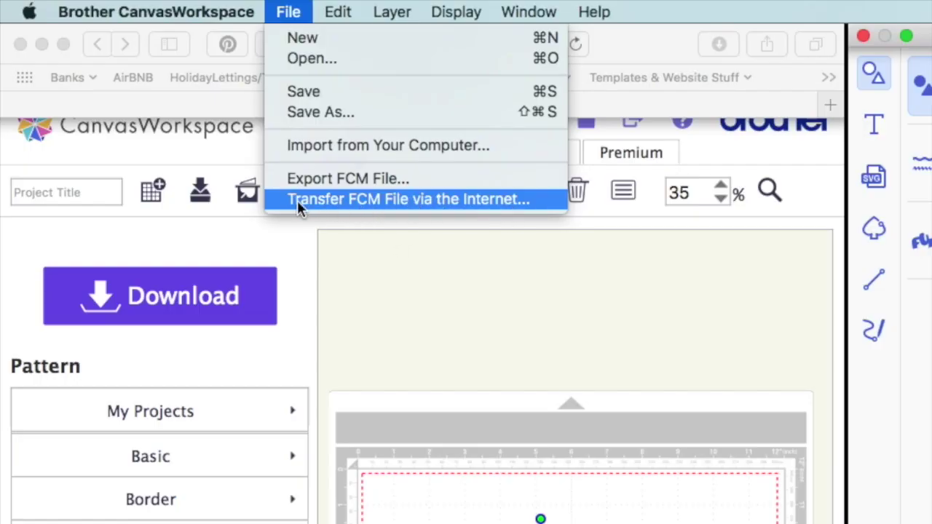
pyautogui.click(475, 200)
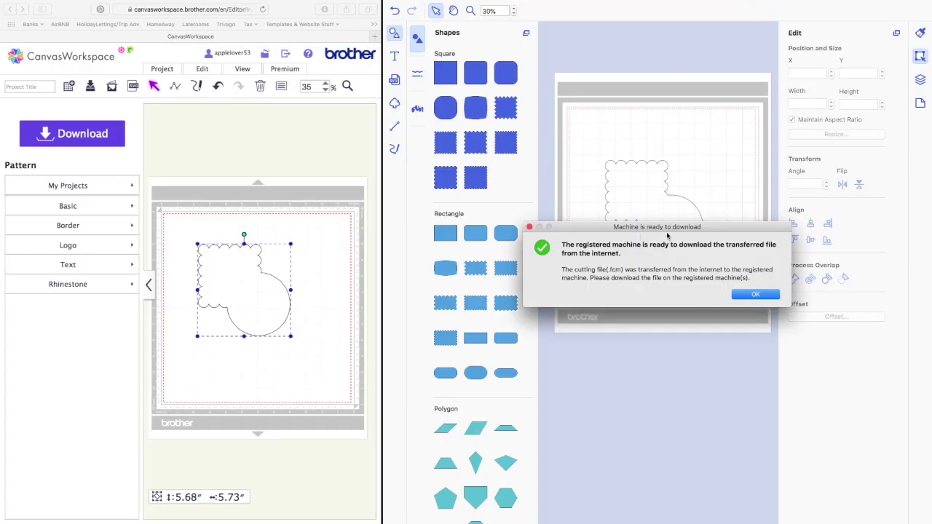
pyautogui.moveTo(730, 230); pyautogui.dragTo(641, 204)
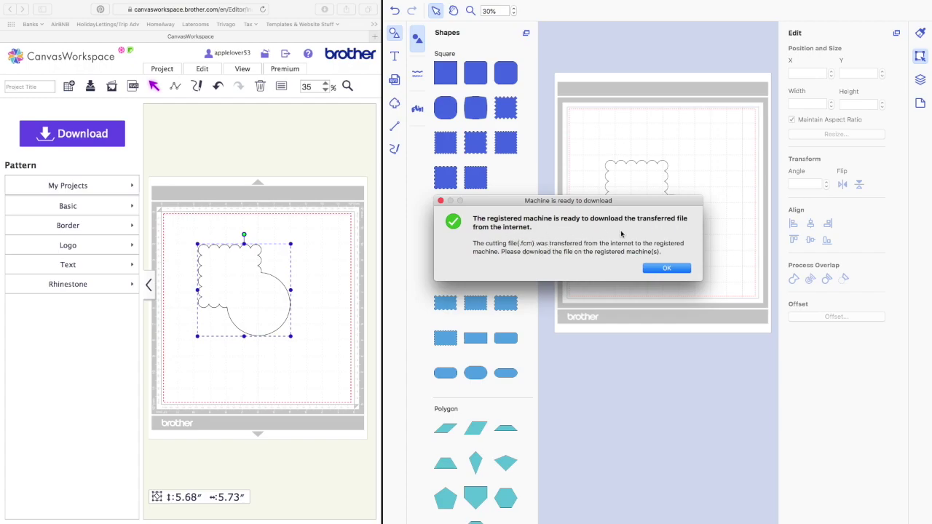
pyautogui.click(668, 270)
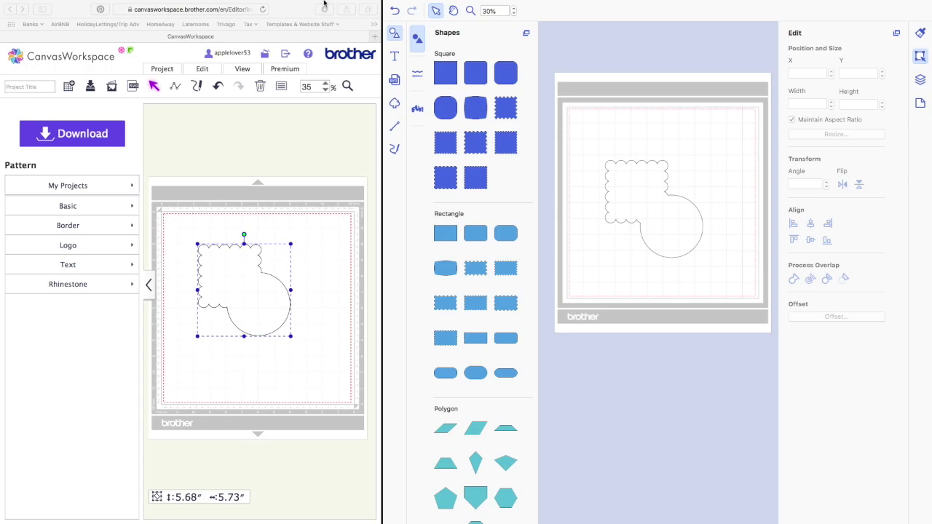
# Step: Export the design as the FCM file test1 to the Desktop
pyautogui.moveTo(136, 3)
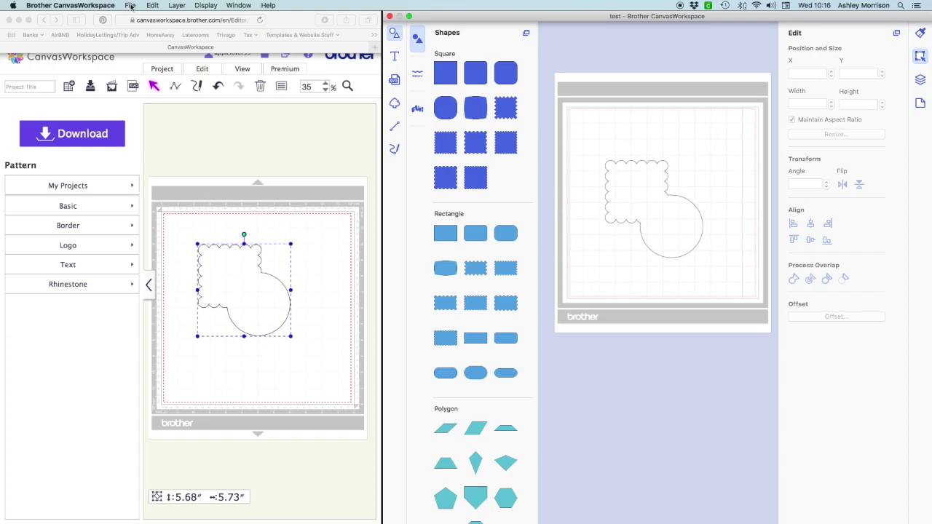
pyautogui.click(131, 6)
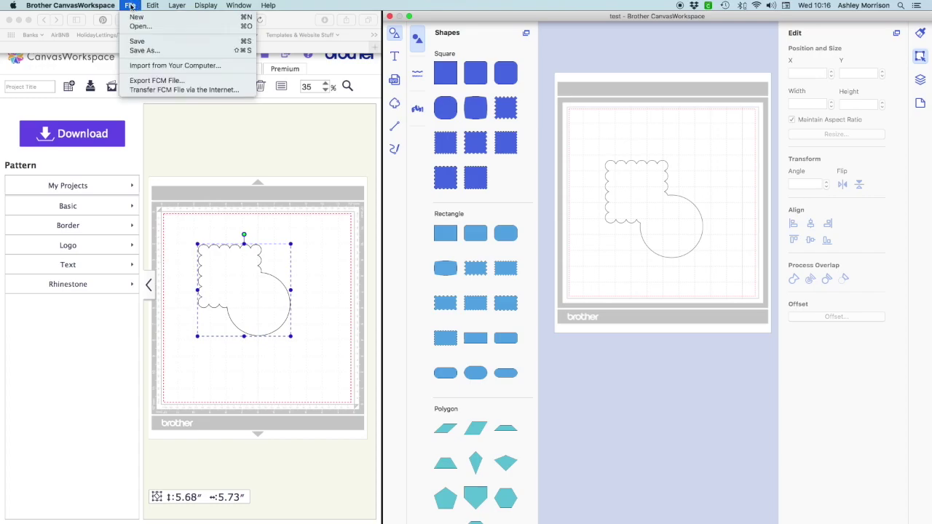
pyautogui.click(150, 81)
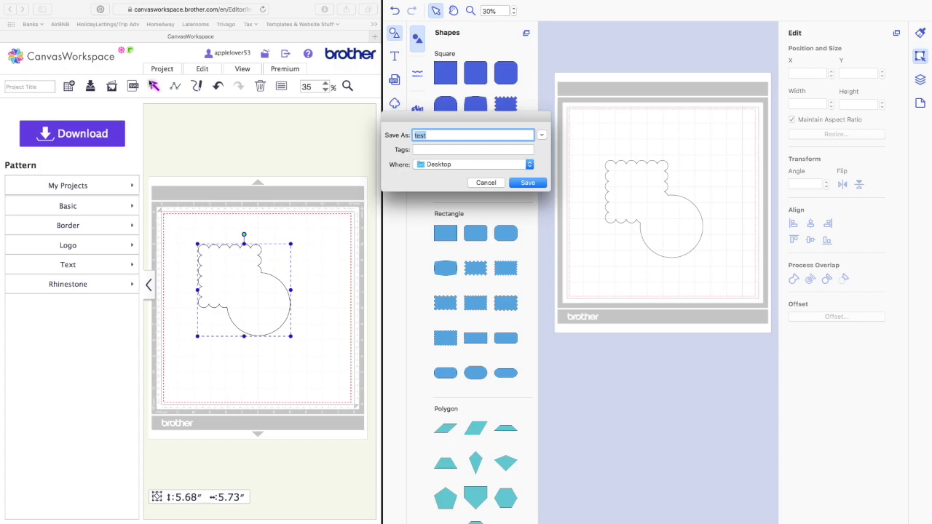
pyautogui.moveTo(469, 118); pyautogui.dragTo(475, 125)
pyautogui.click(448, 142)
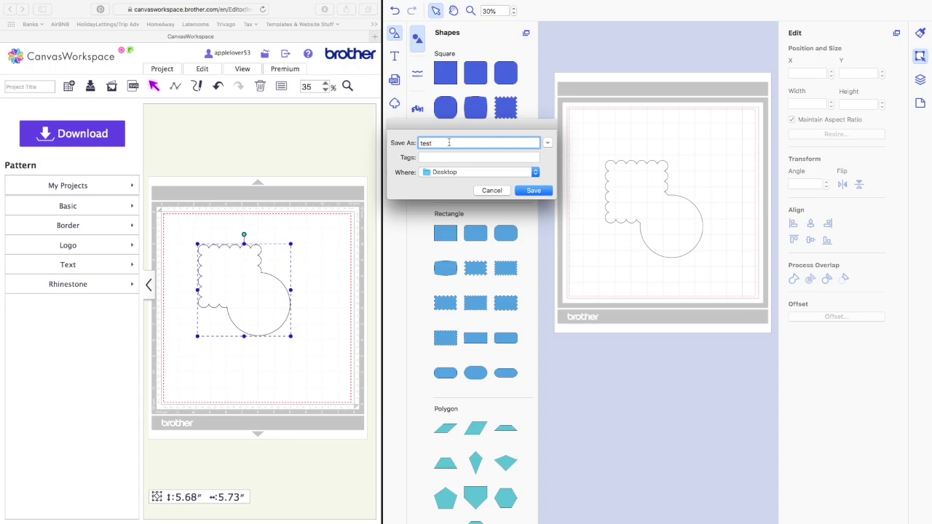
pyautogui.write('1')
pyautogui.click(534, 191)
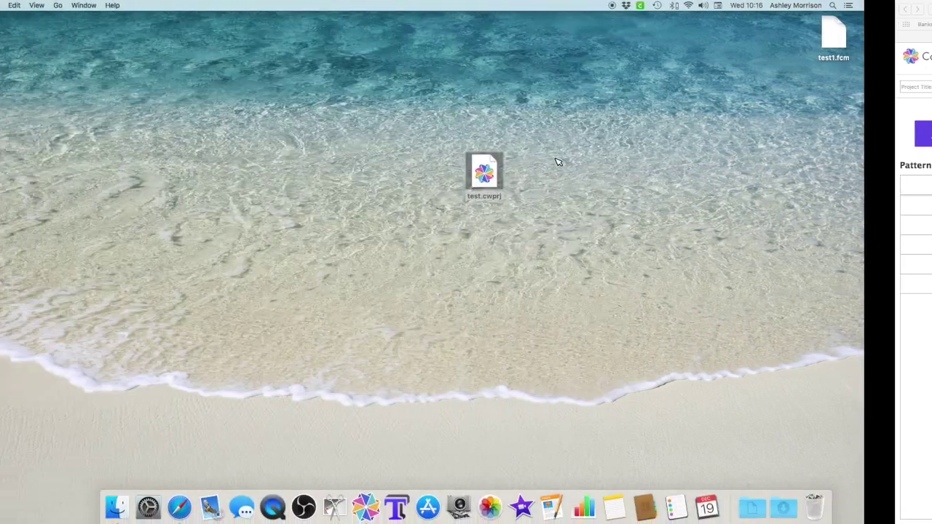
# Step: Drag the test1.fcm icon from the top-right corner to sit beside test.cwprj
pyautogui.click(535, 162)
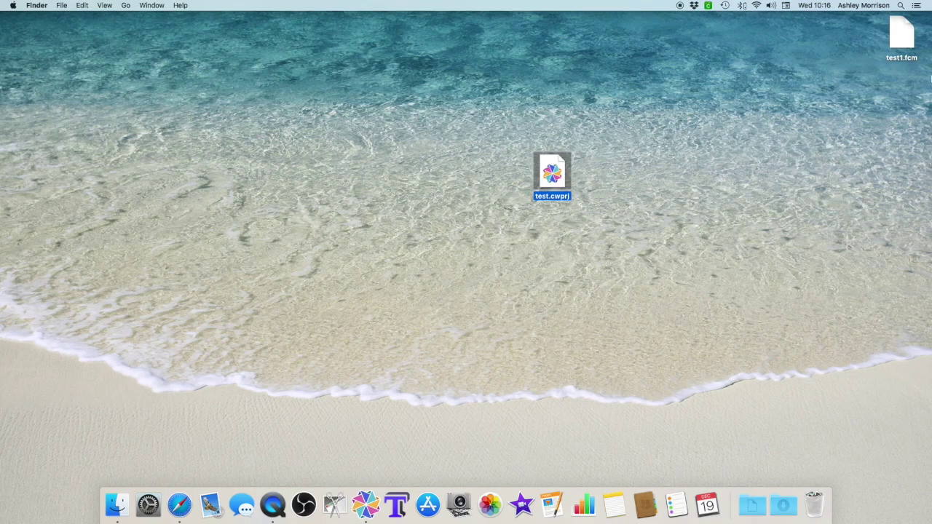
pyautogui.moveTo(894, 32); pyautogui.dragTo(499, 171)
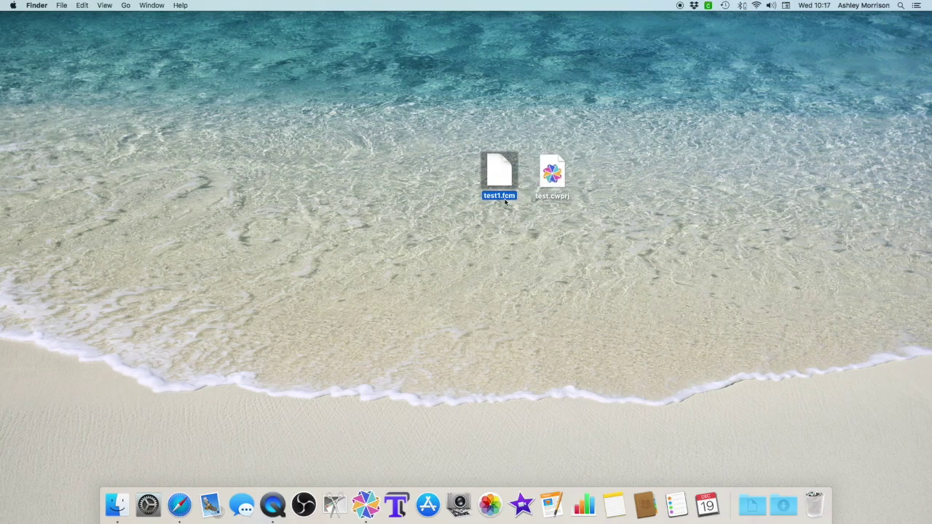
pyautogui.moveTo(500, 179); pyautogui.dragTo(608, 183)
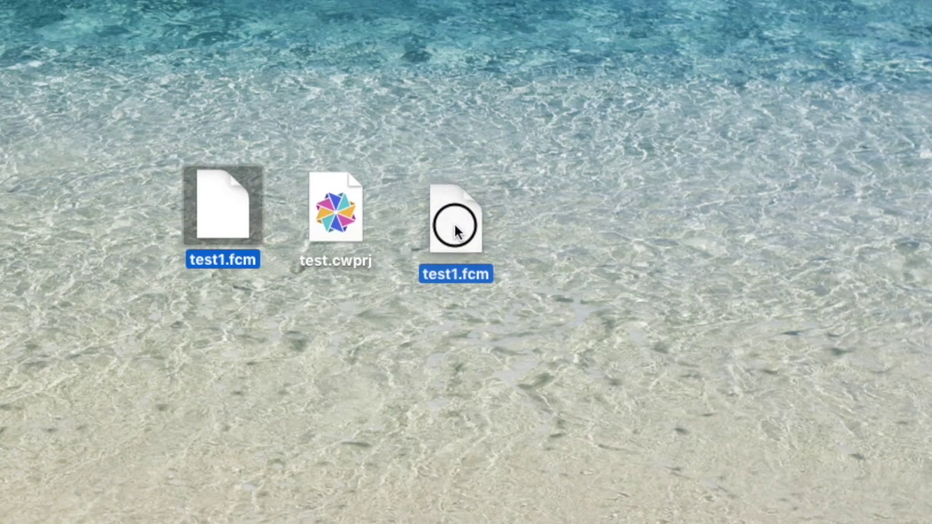
pyautogui.moveTo(455, 228); pyautogui.dragTo(454, 218)
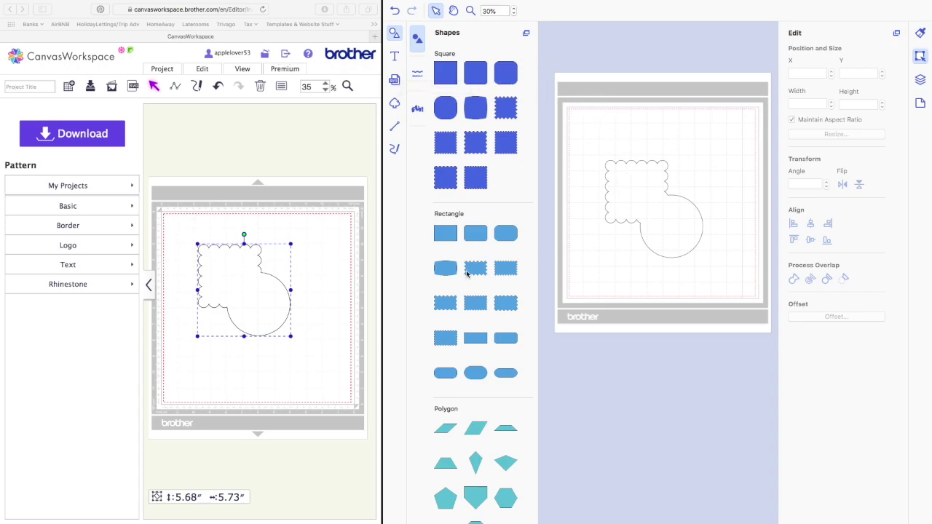
pyautogui.moveTo(335, 5)
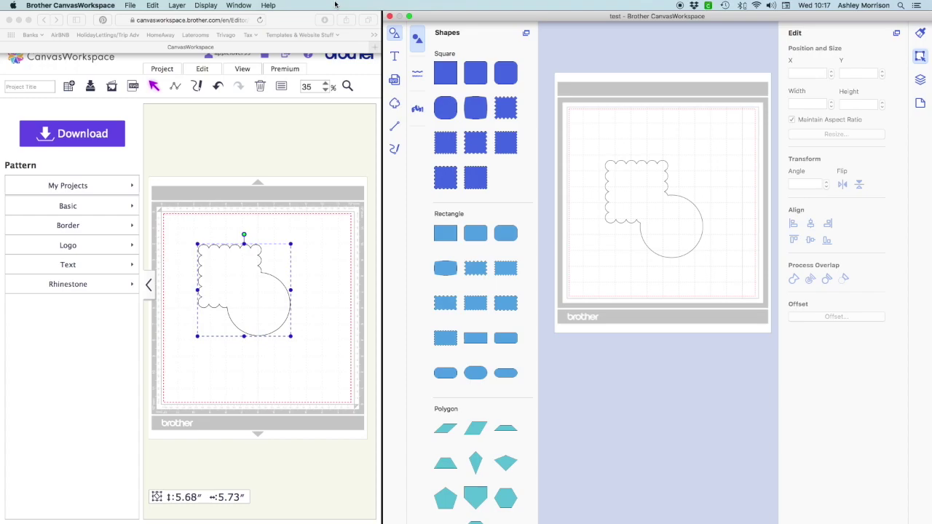